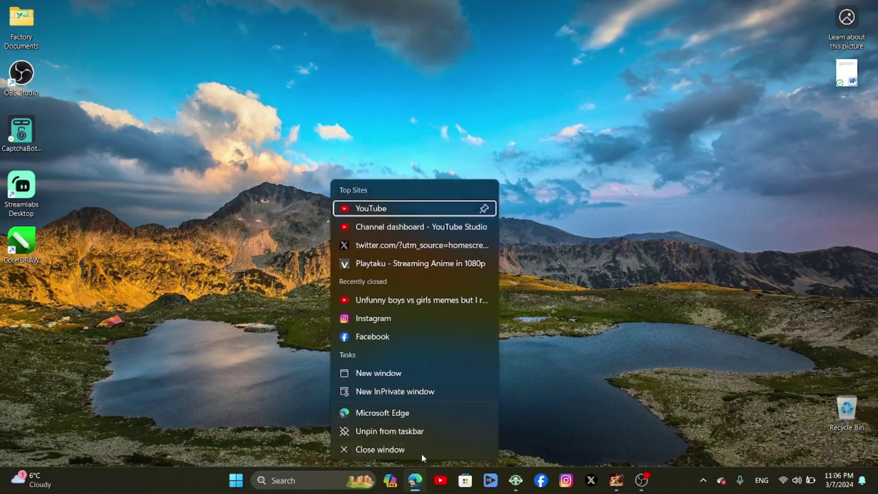
Step: Open a new maximized Microsoft Edge window, search the web for "blender" and open the blender.org download page
click(396, 373)
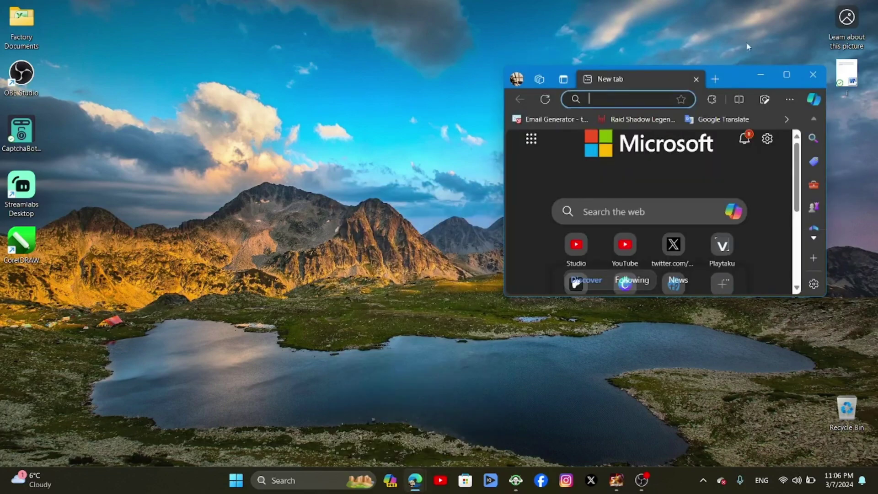
click(787, 74)
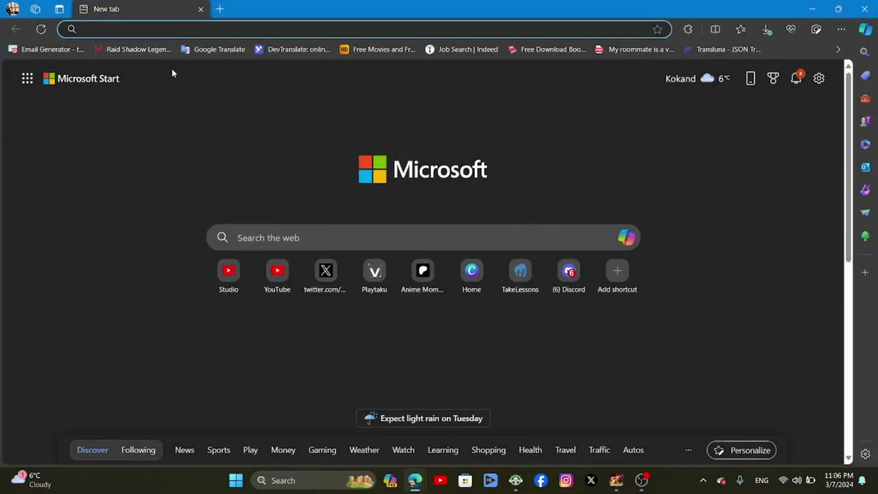
text(blender)
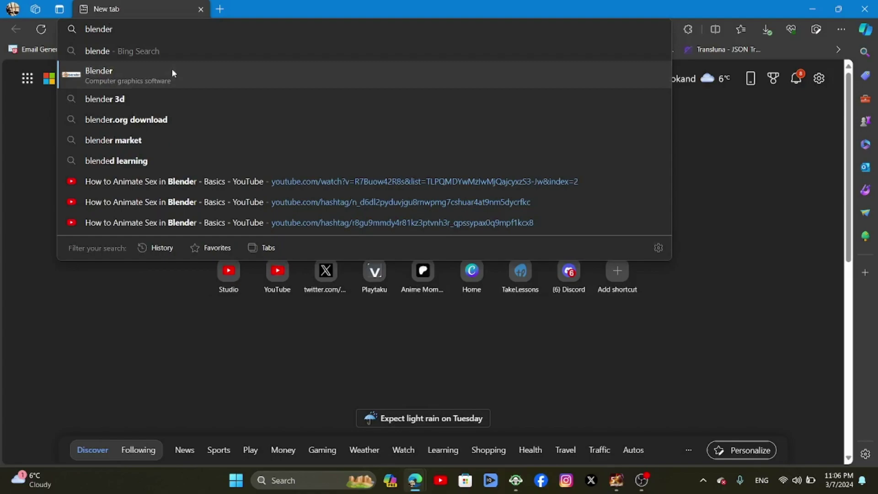
key(Return)
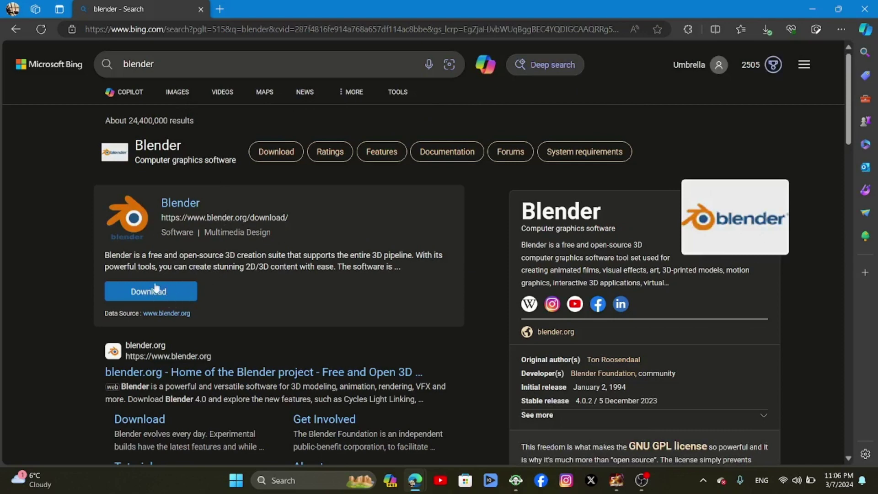
click(161, 295)
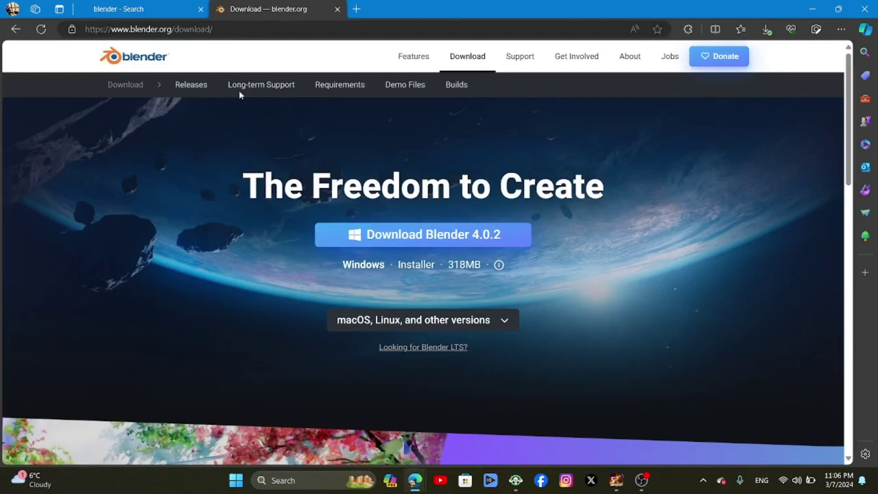
Step: Download the Blender 4.0.2 Windows installer from the blender.org download page
click(185, 29)
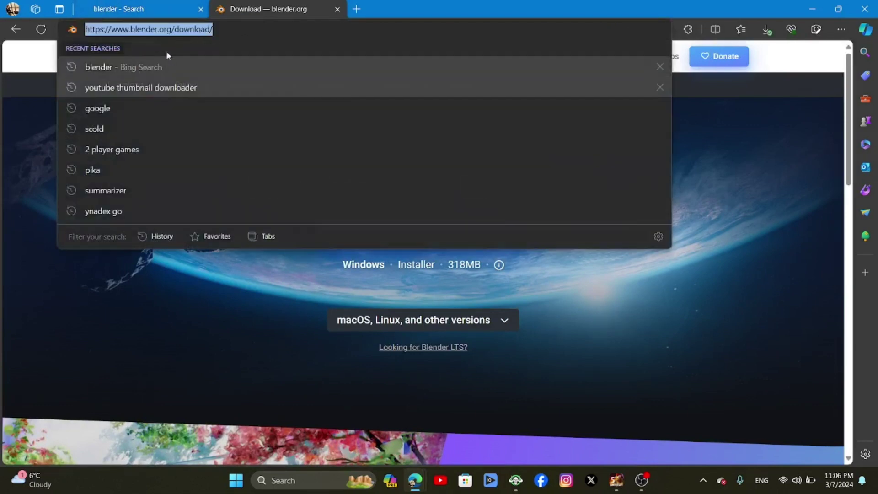
click(258, 330)
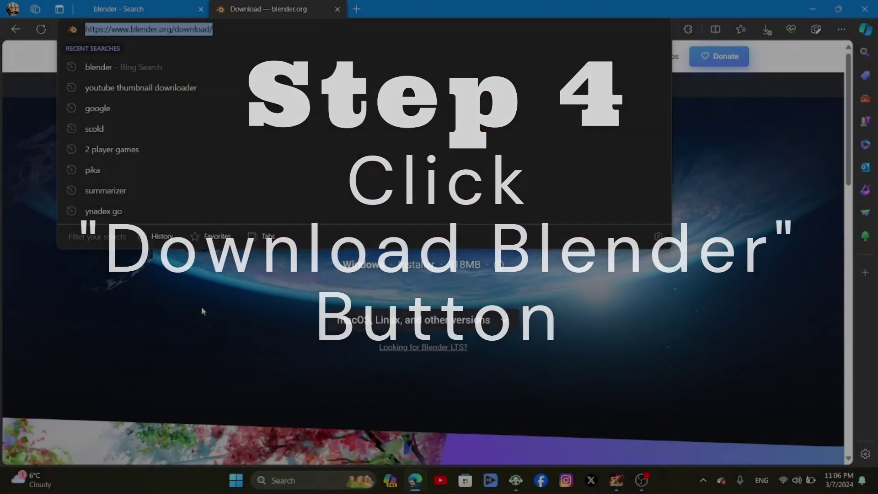
click(258, 330)
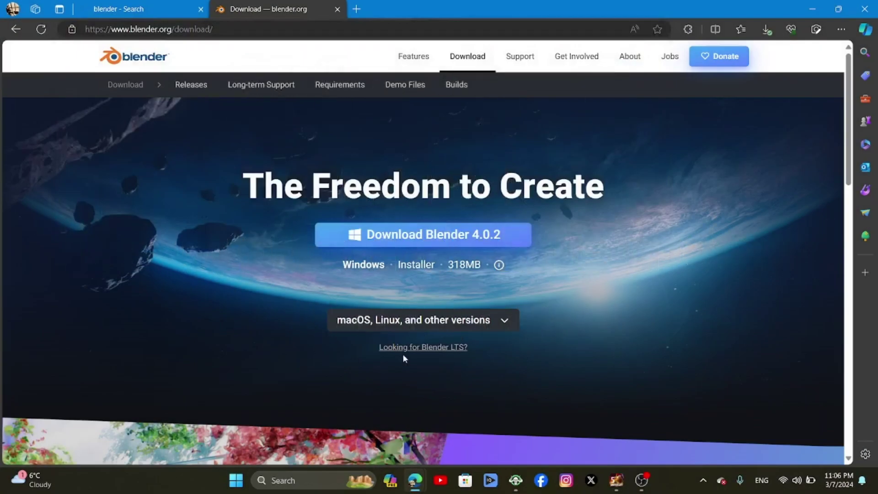
click(462, 239)
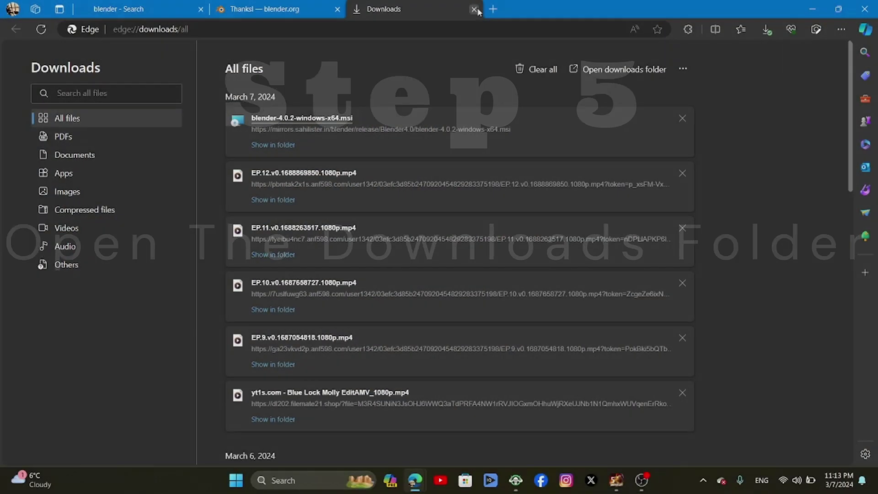
Step: Close the browser's downloads page and run the blender-4.0.2-windows-x64 installer from the Downloads folder in File Explorer
key(ctrl+w)
key(super)
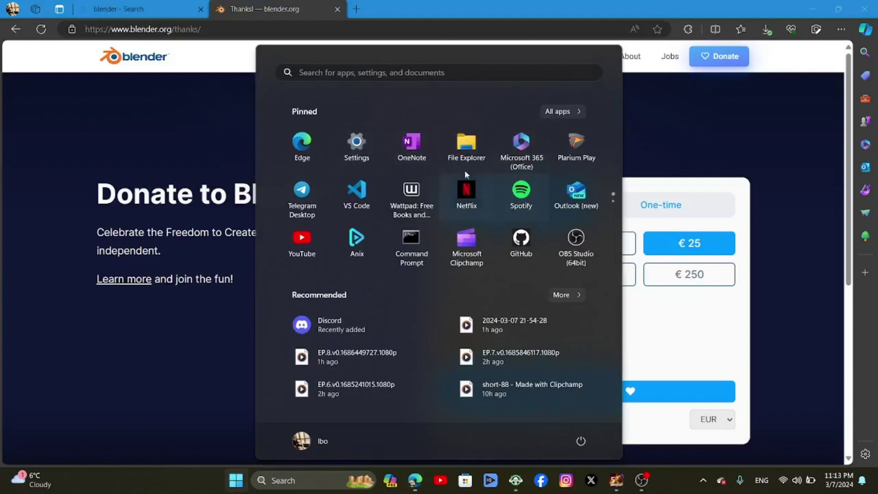
click(452, 154)
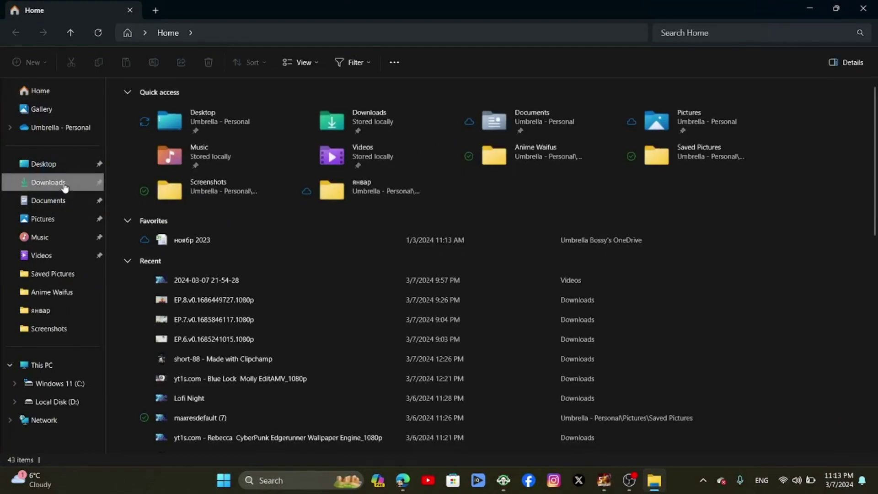
click(49, 182)
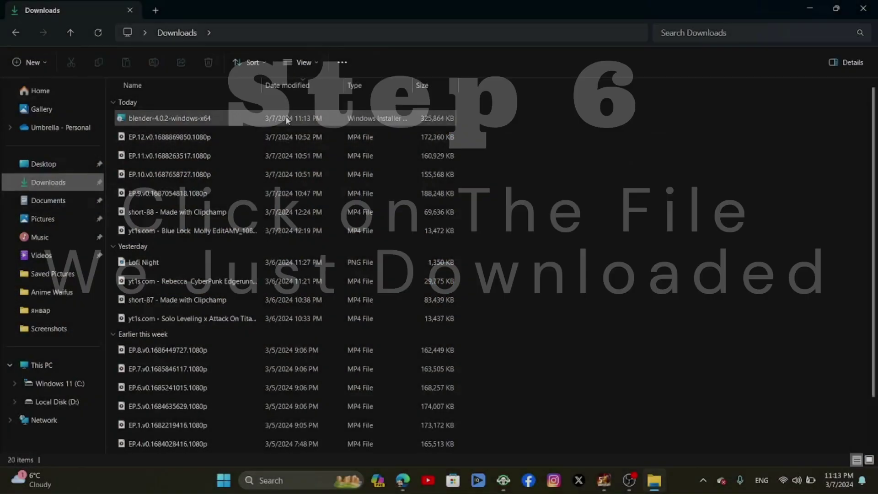
click(286, 117)
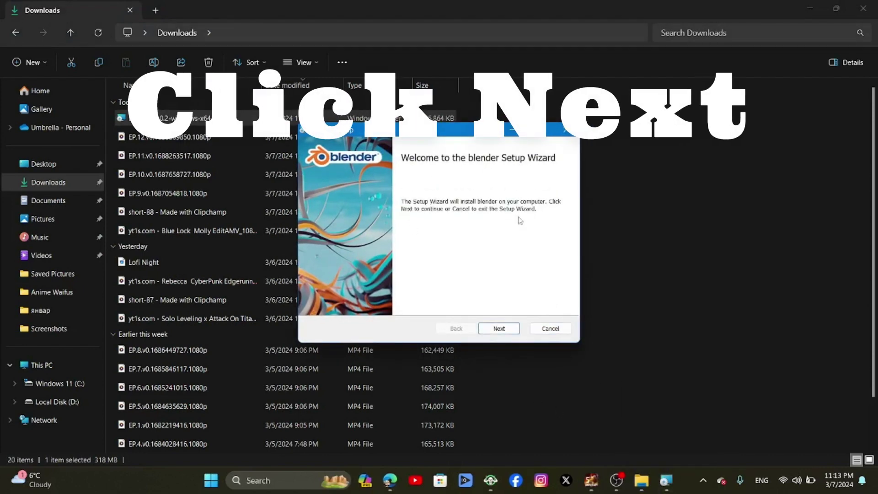
Step: Begin the Blender setup wizard, accept the license agreement terms and continue to the custom setup page
click(499, 329)
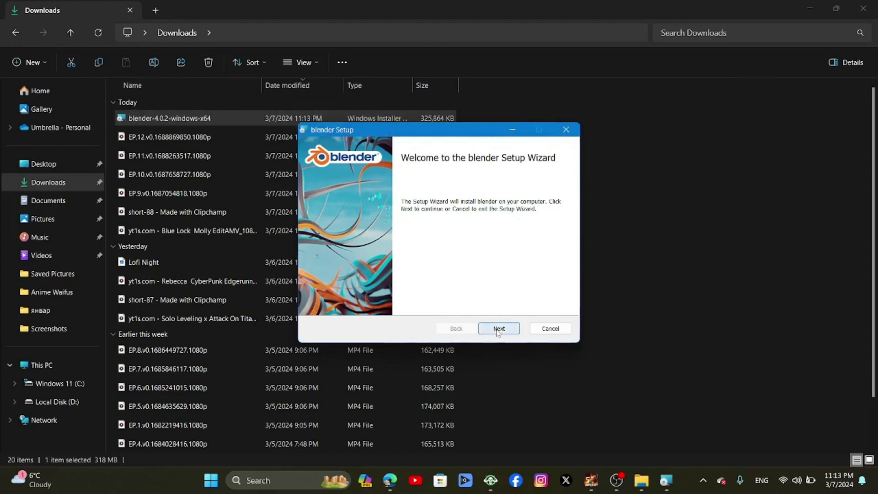
scroll(437, 250, down, 7)
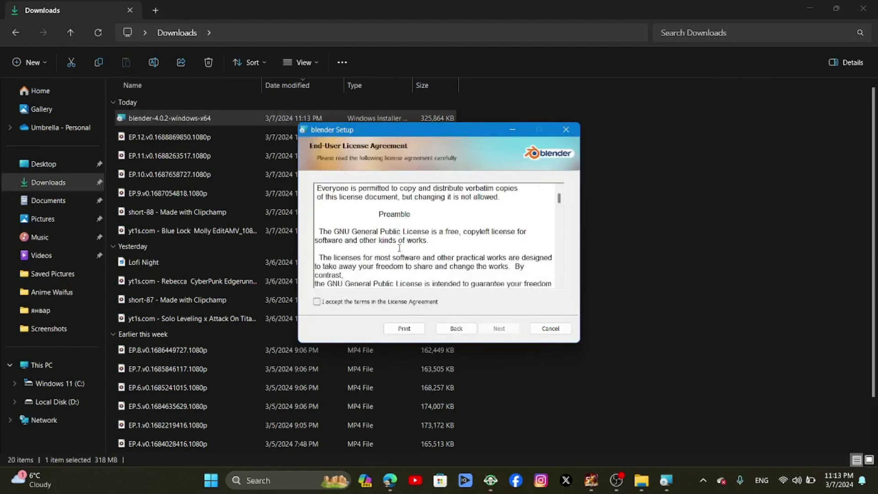
scroll(438, 249, down, 10)
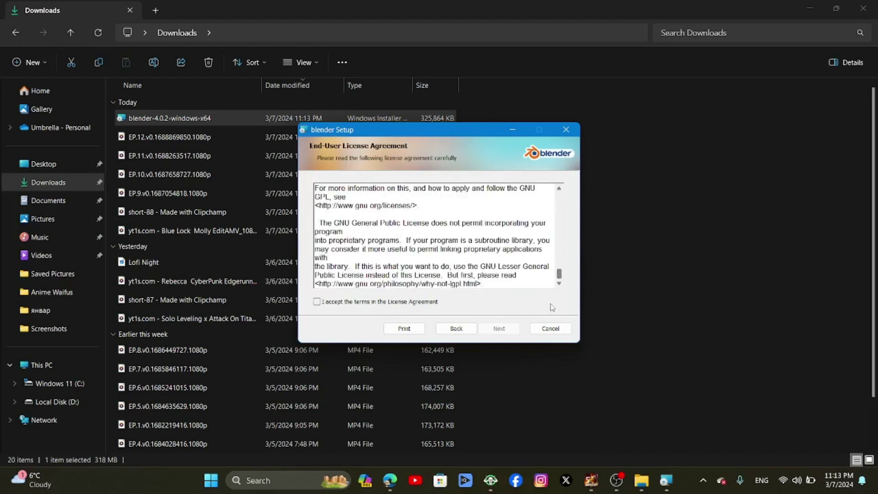
click(317, 301)
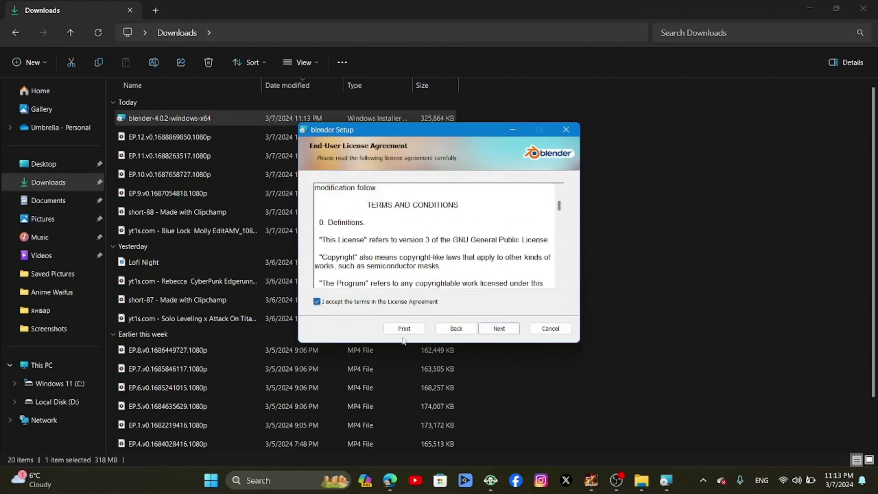
click(499, 328)
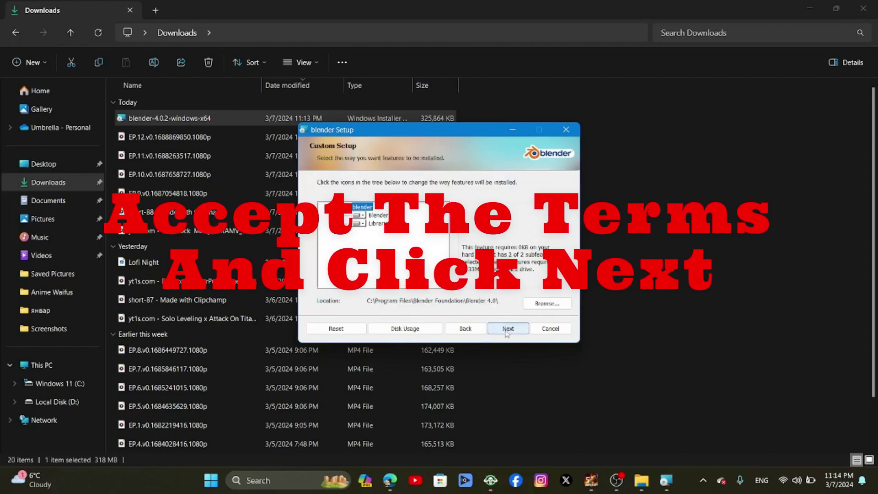
Step: Set the entire blender feature to install on the local hard drive and review the disk space requirements
click(349, 208)
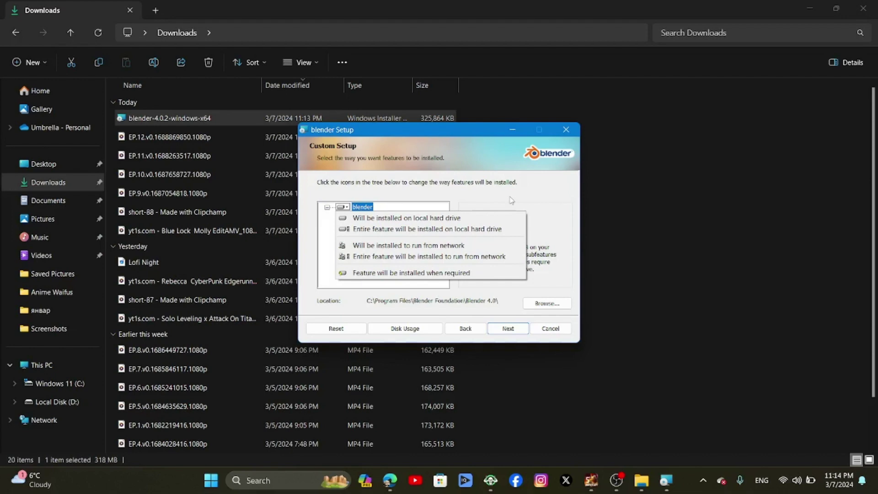
click(502, 229)
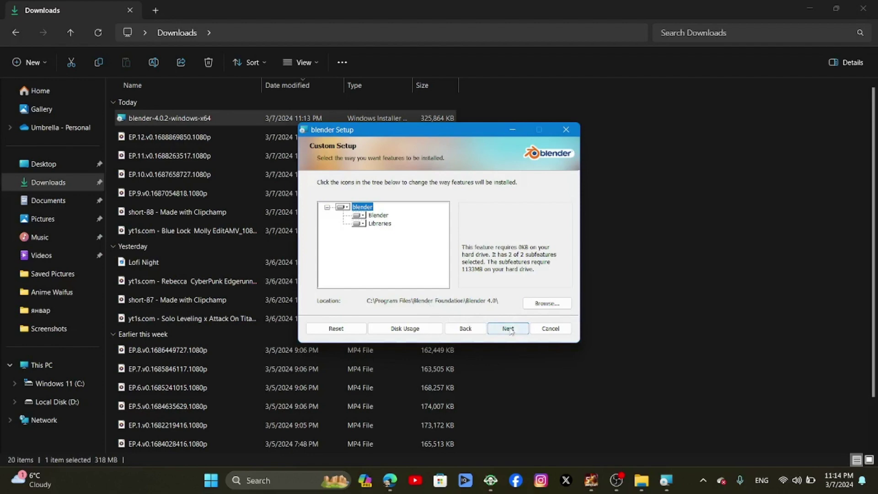
click(412, 328)
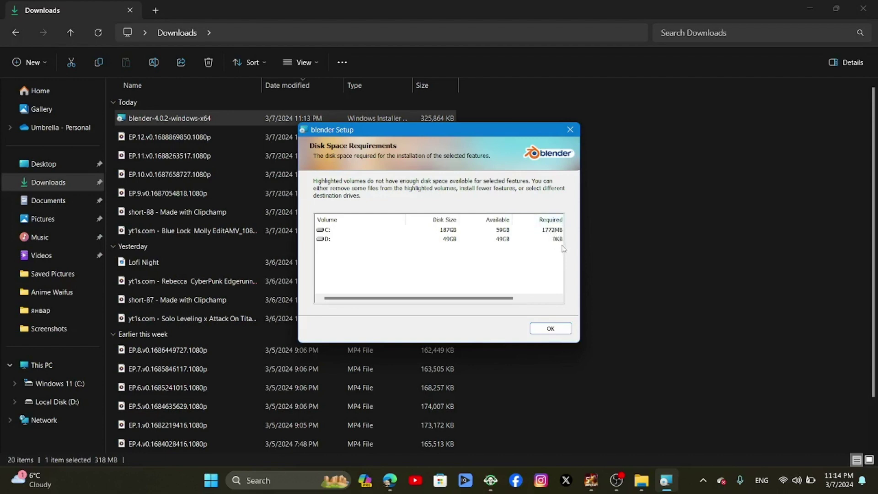
click(550, 329)
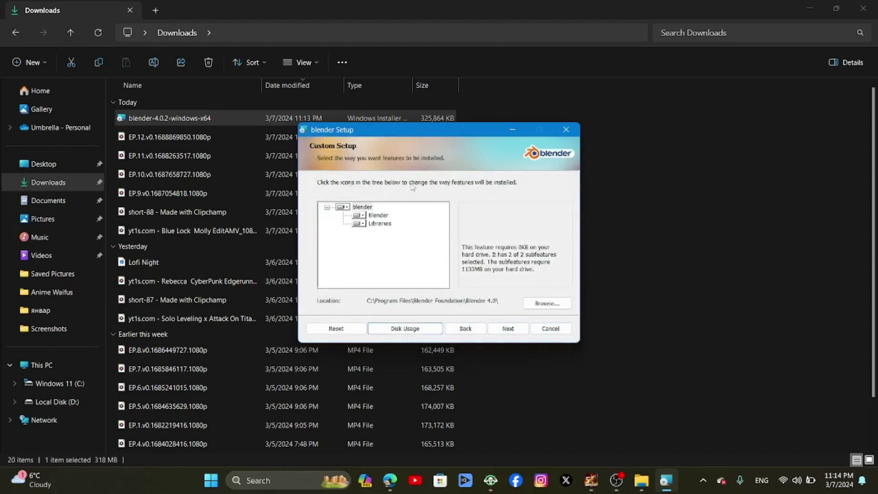
Step: Install Blender with the chosen setup options and finish the setup wizard
click(509, 329)
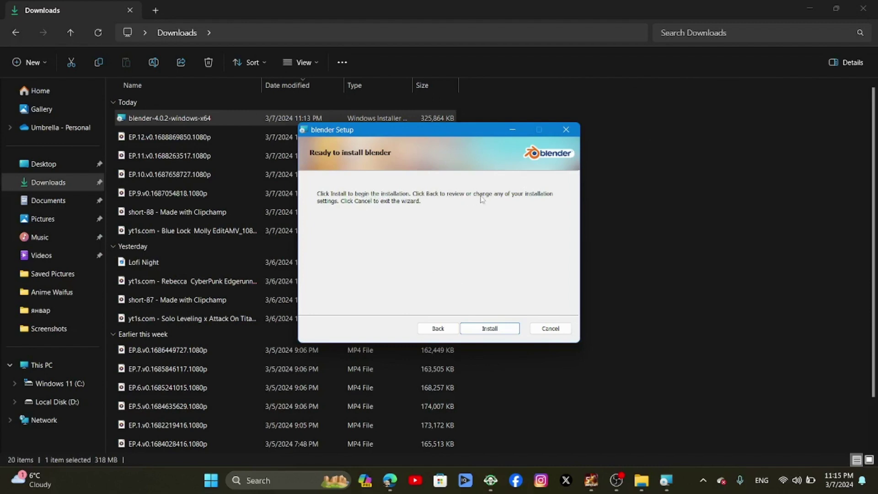
click(513, 333)
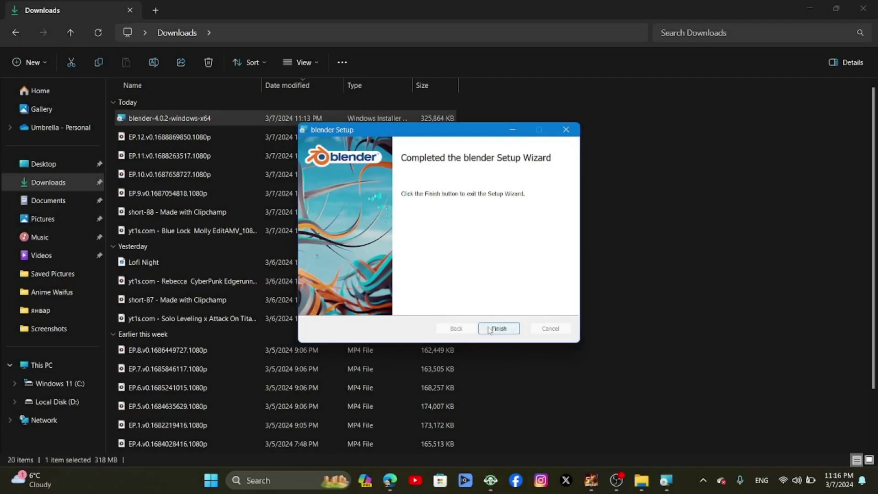
click(489, 327)
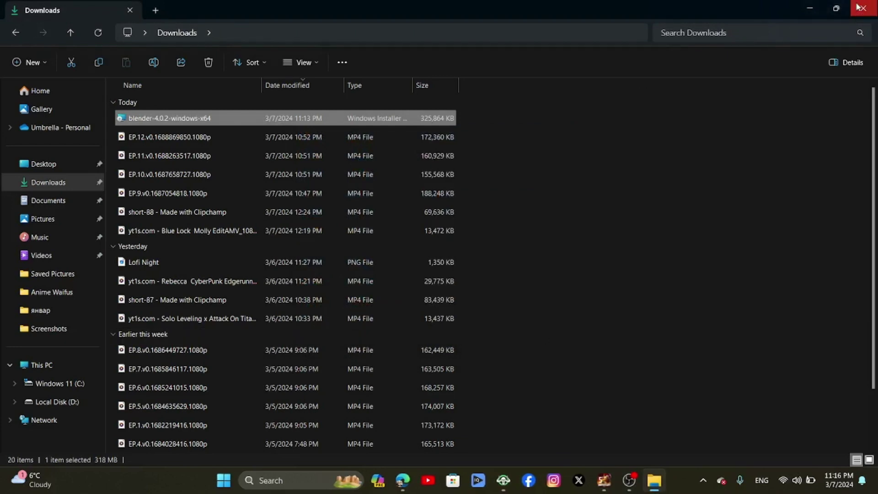
Step: Close the Downloads folder, minimize the browser, refresh the desktop and launch Blender 4.0 from its shortcut
click(859, 8)
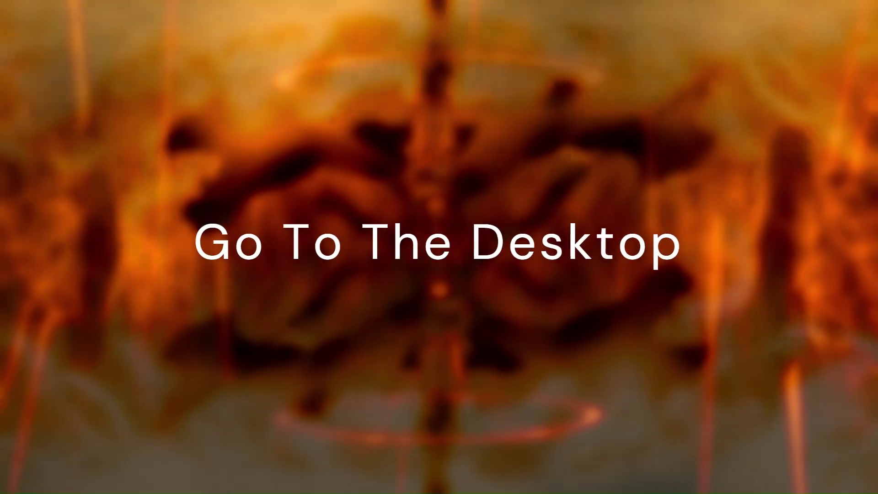
click(812, 4)
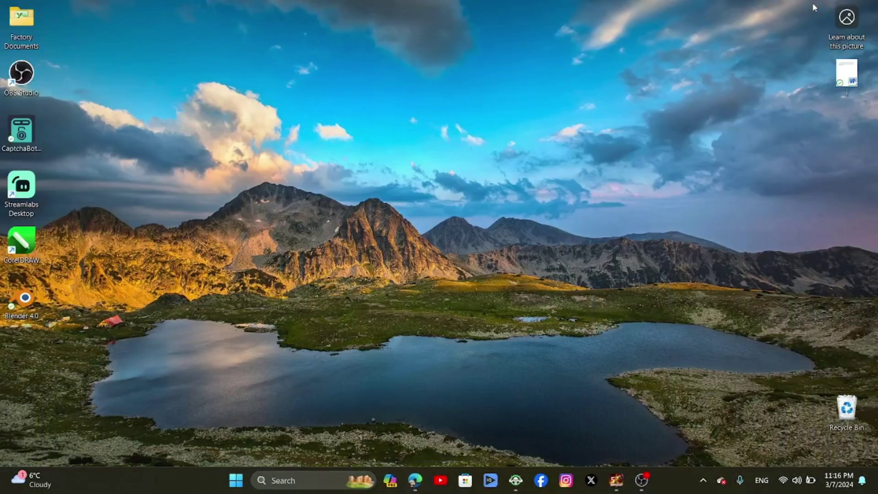
right_click(456, 177)
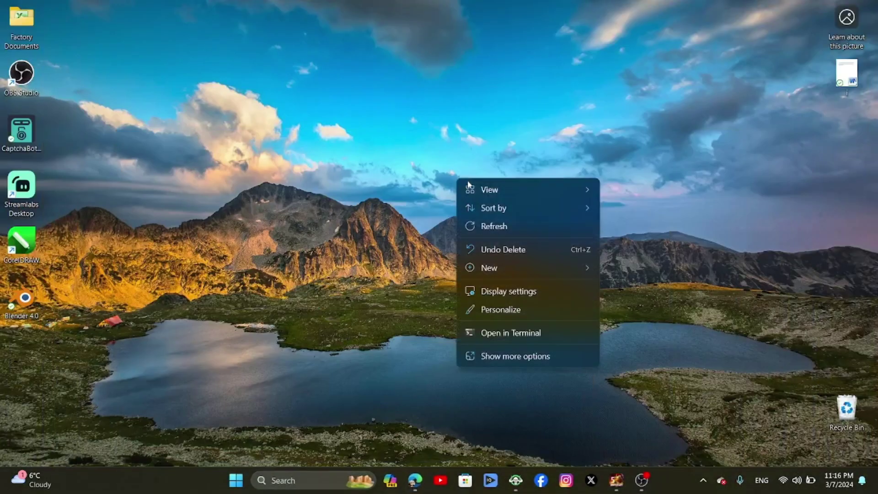
click(491, 226)
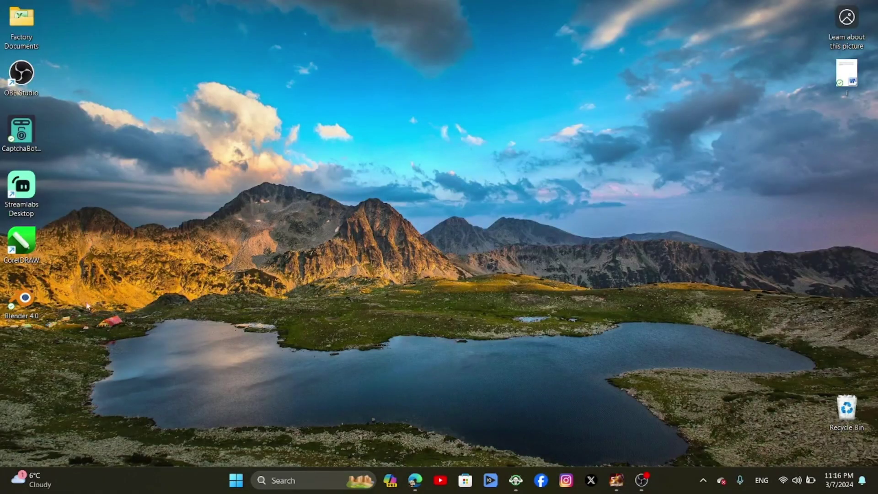
double_click(24, 300)
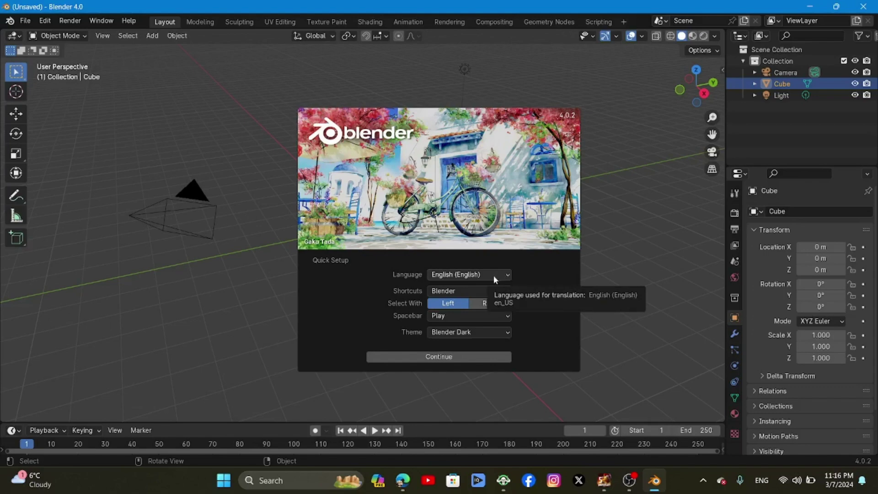
Step: Look over the shortcut and spacebar options in Quick Setup and set the theme to Deep Grey
click(457, 290)
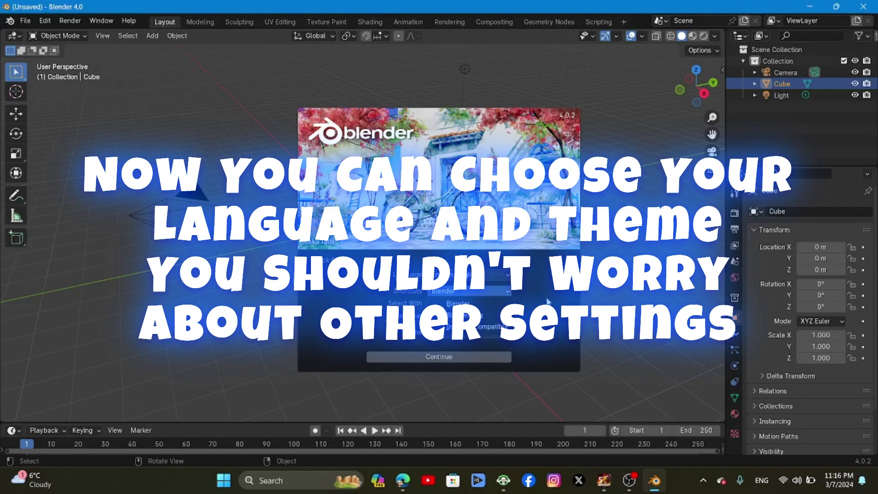
click(547, 299)
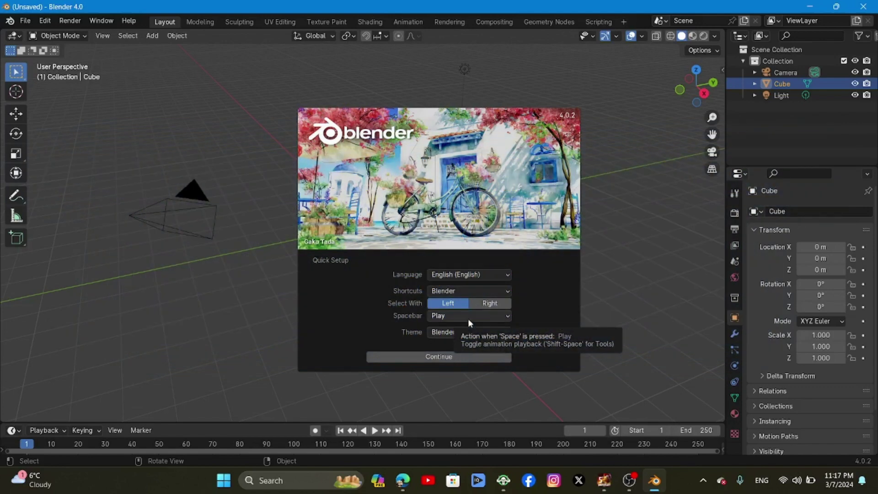
click(468, 318)
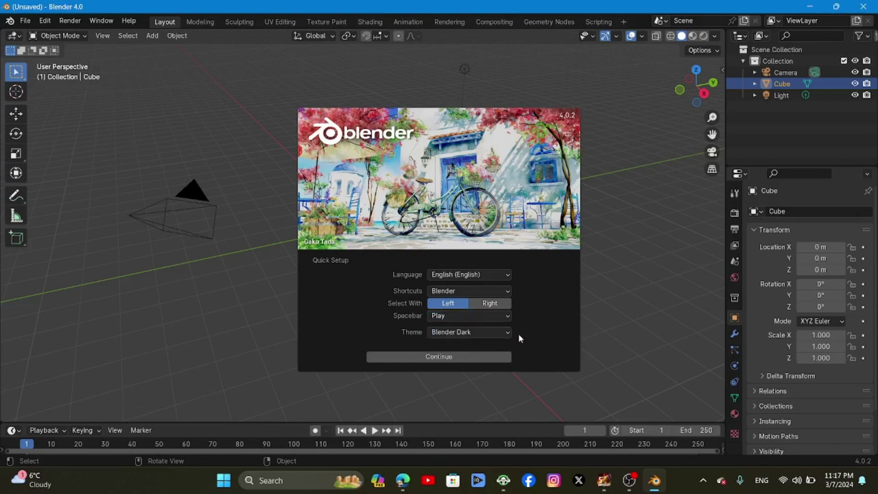
click(493, 333)
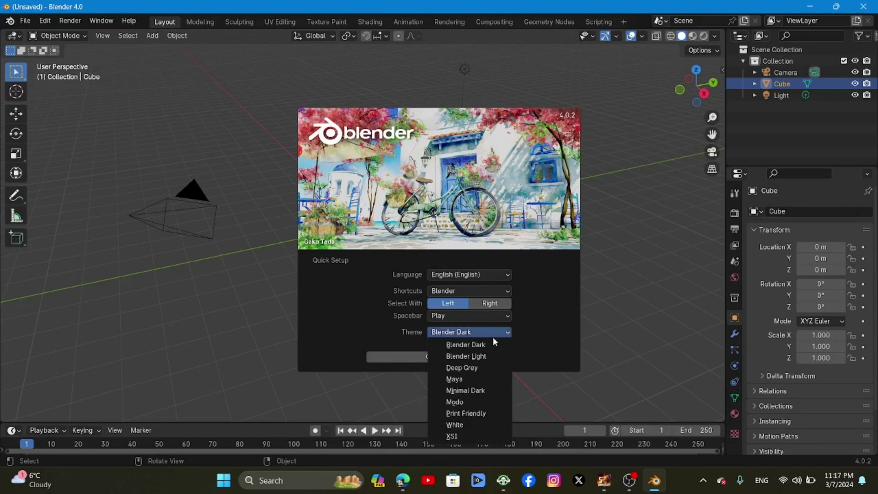
click(483, 369)
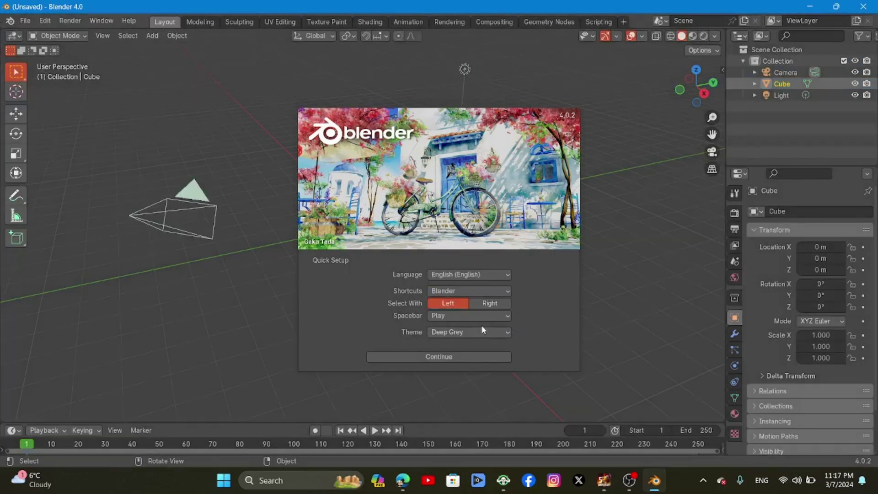
Step: Try the Blender Dark and Minimal Dark themes in Quick Setup and look over the spacebar options, keeping Play
click(482, 330)
click(478, 346)
click(479, 332)
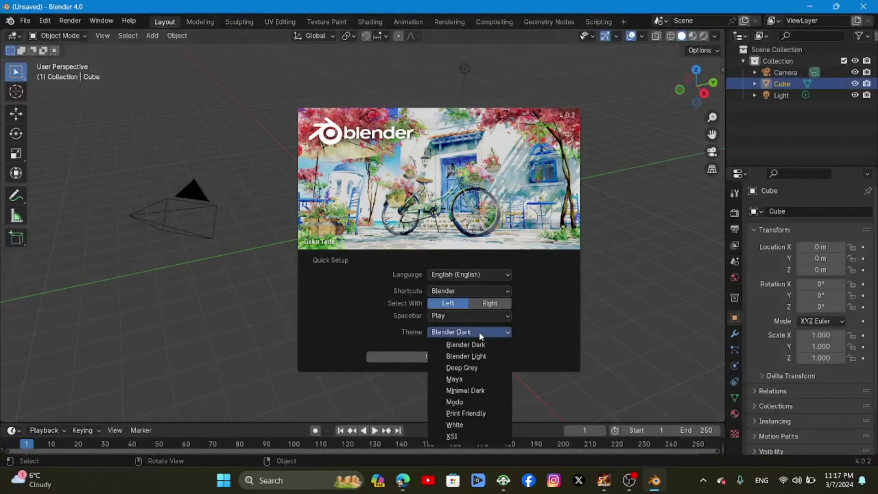
click(486, 391)
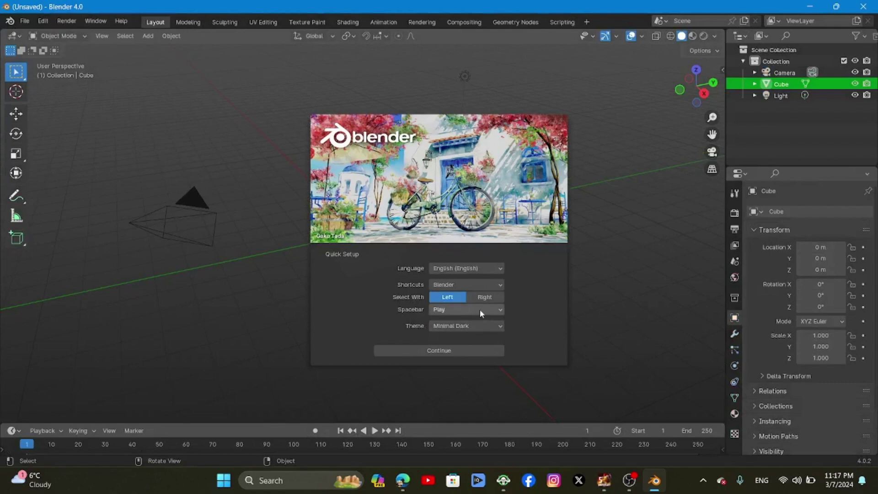
click(480, 314)
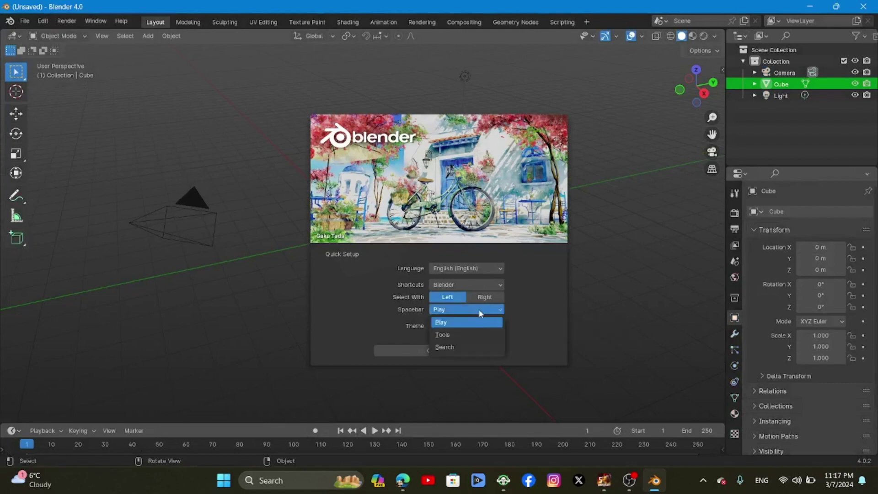
click(476, 319)
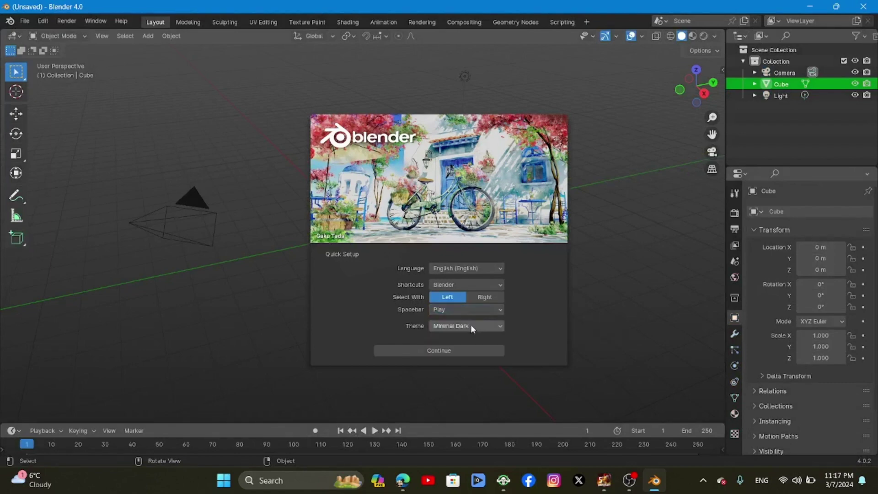
Step: Compare the two dark themes by switching back to Blender Dark and again to Minimal Dark
click(471, 326)
click(471, 340)
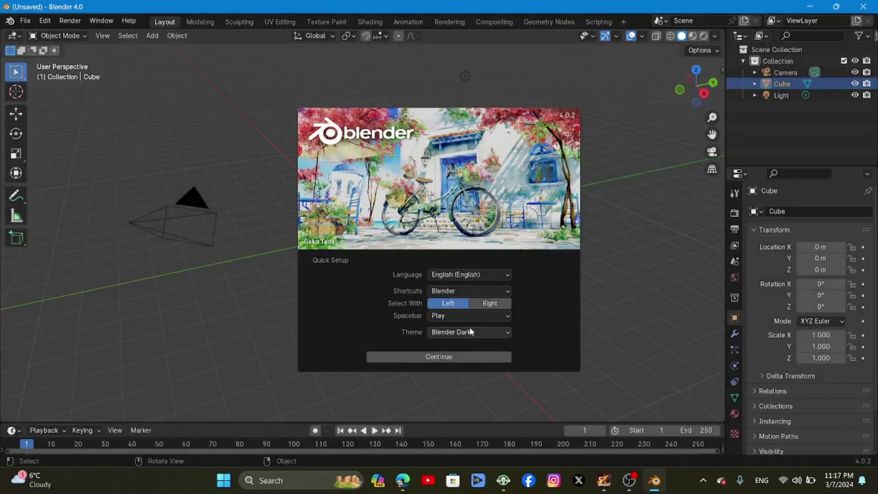
click(470, 328)
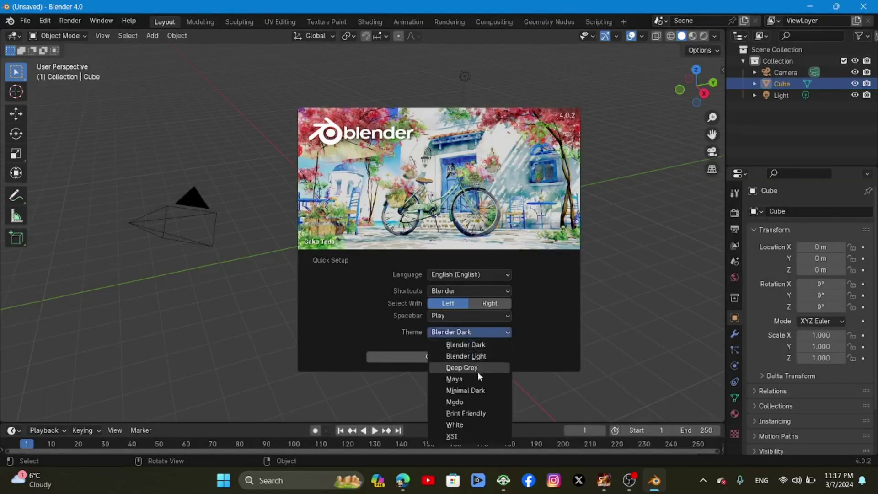
click(484, 391)
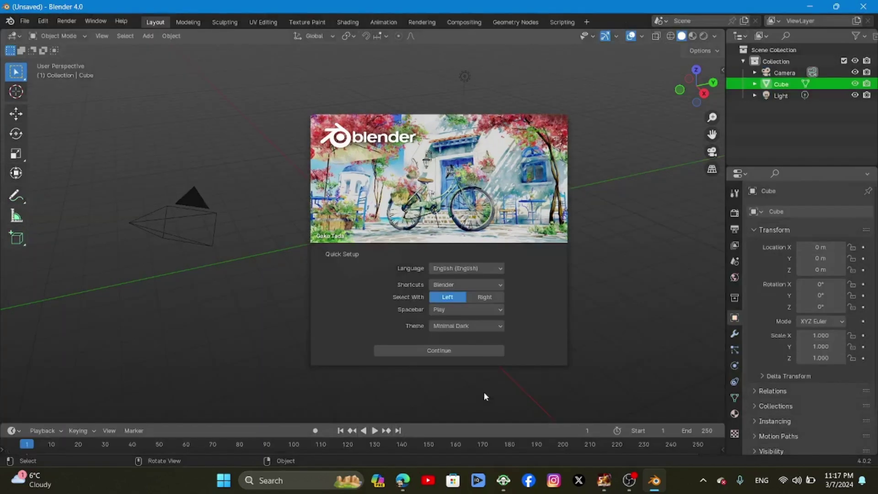
Step: Try the Print Friendly and XSI themes in Quick Setup and reopen the list of themes
click(463, 328)
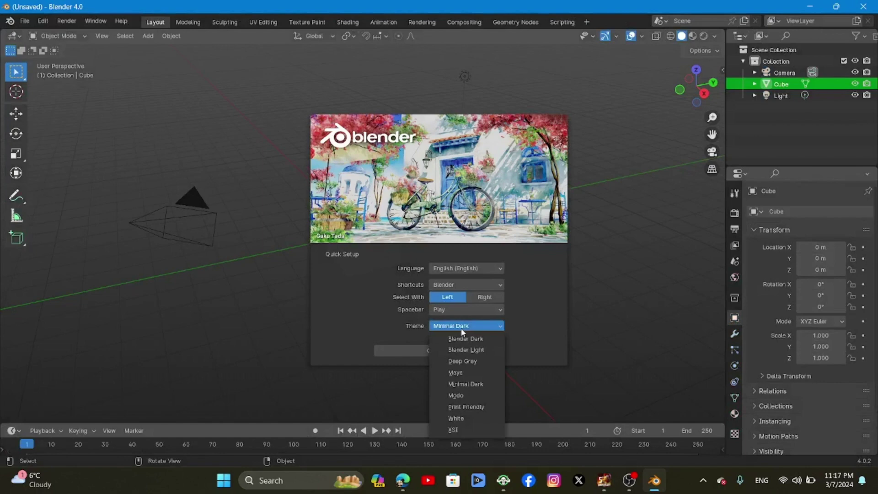
click(487, 408)
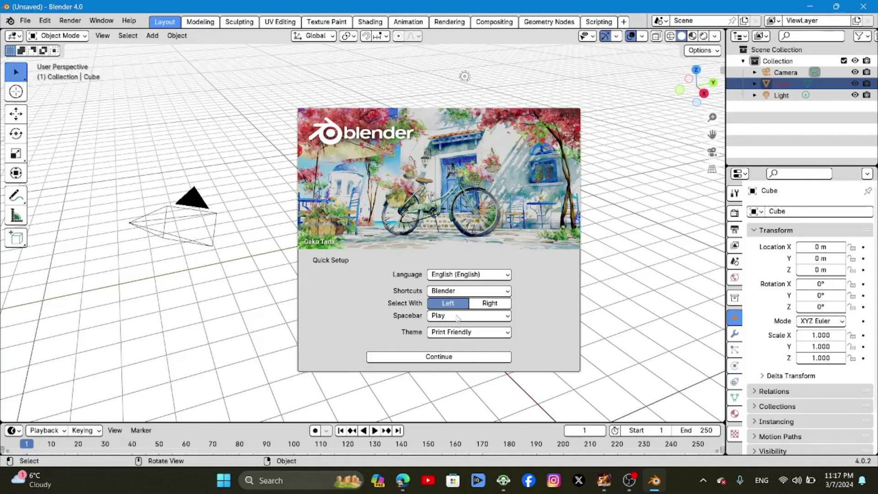
click(463, 332)
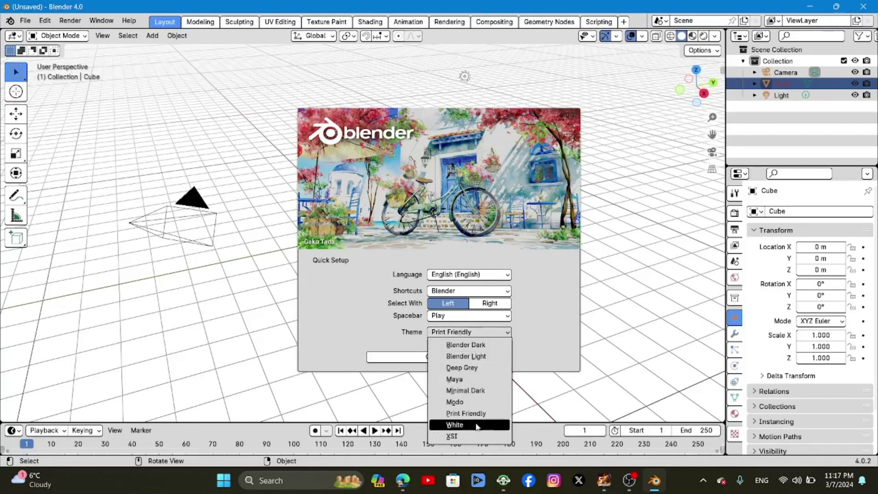
click(476, 437)
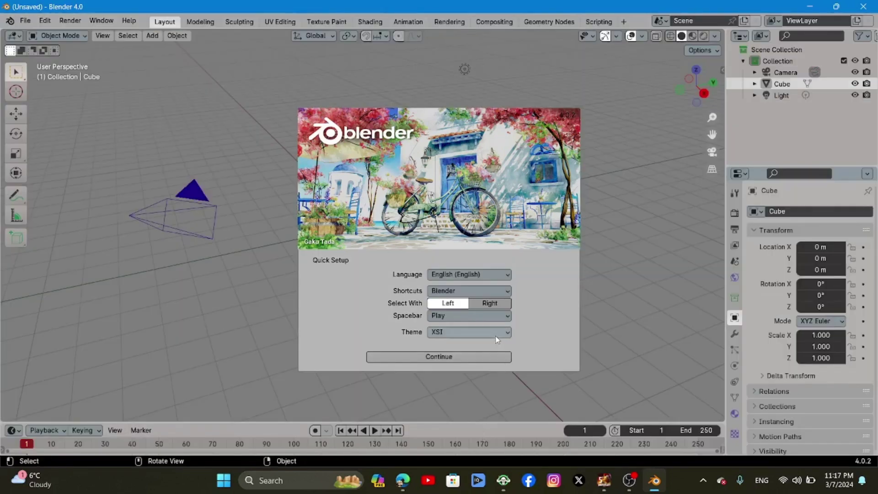
click(497, 334)
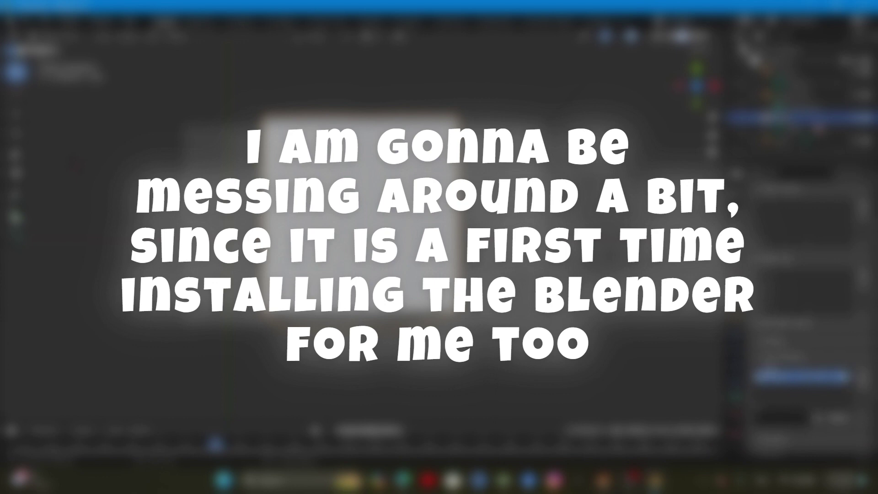
scroll(845, 405, down, 2)
scroll(846, 320, up, 4)
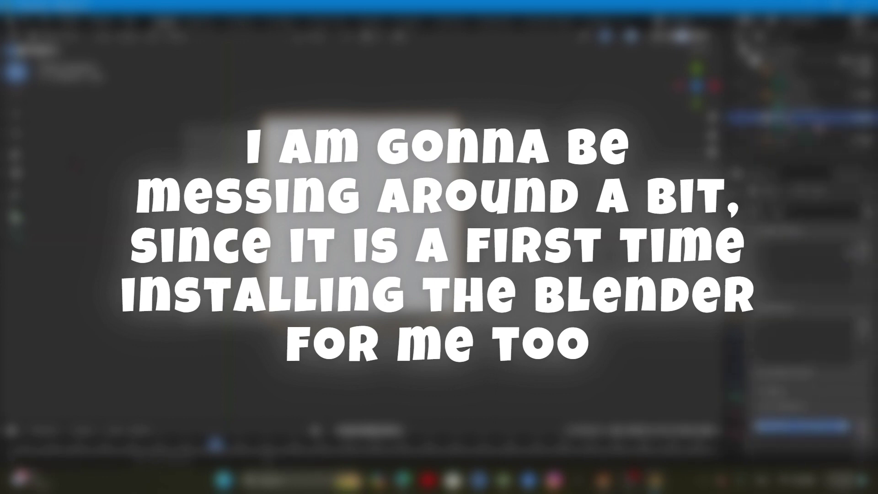
scroll(846, 320, down, 2)
scroll(847, 320, up, 2)
click(805, 141)
right_click(777, 83)
middle_drag(412, 275, 458, 205)
right_click(778, 84)
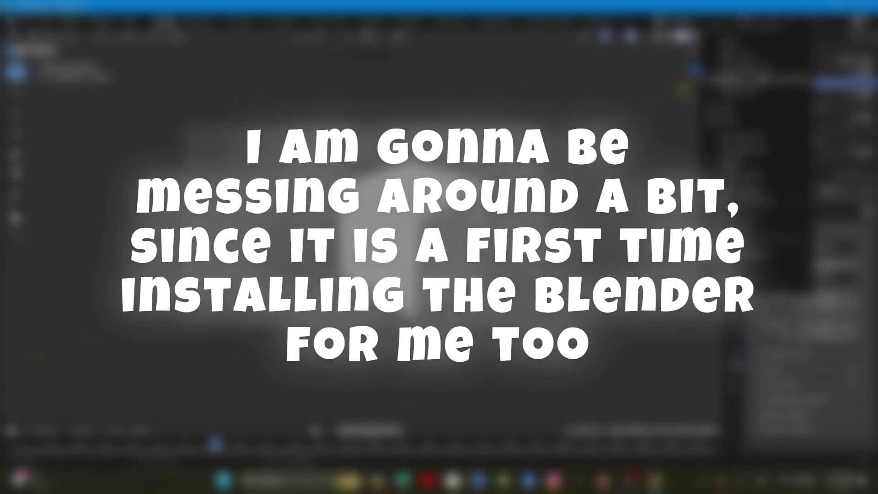
right_click(786, 84)
click(805, 141)
right_click(778, 83)
click(782, 71)
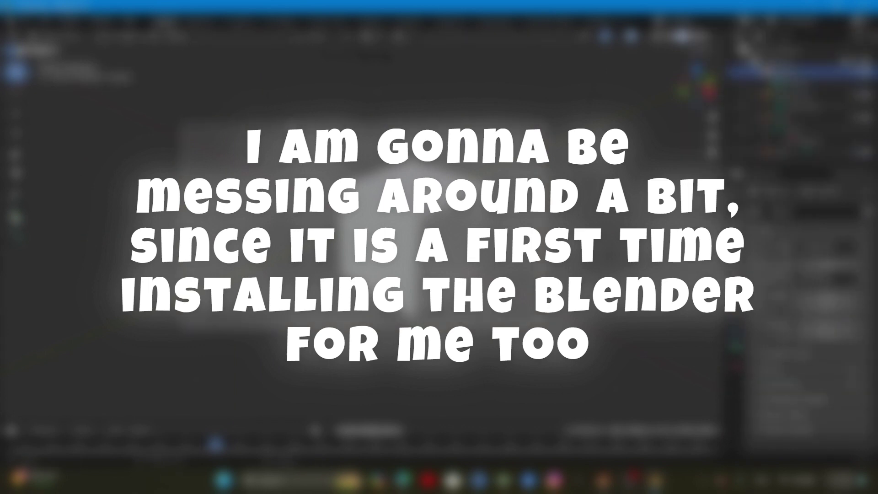
right_click(215, 123)
click(384, 256)
click(782, 72)
key(Delete)
right_click(247, 183)
click(384, 257)
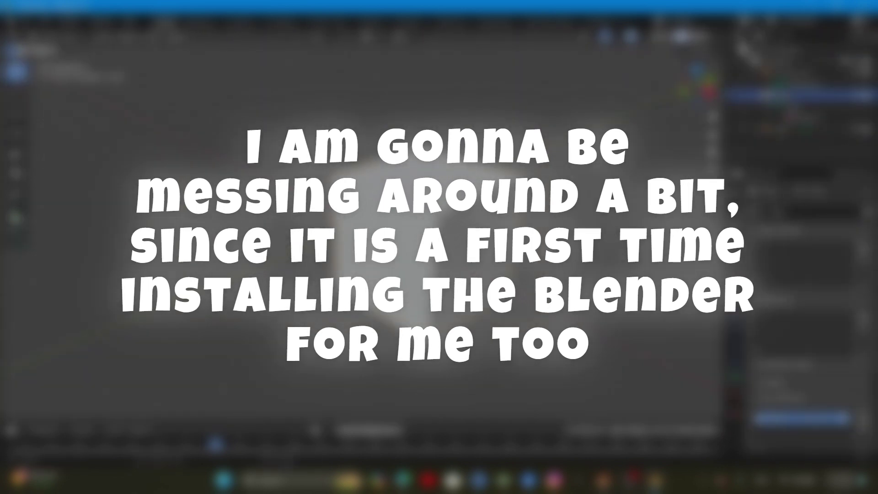
click(16, 173)
drag(426, 209, 412, 173)
key(ctrl+z)
key(ctrl+z)
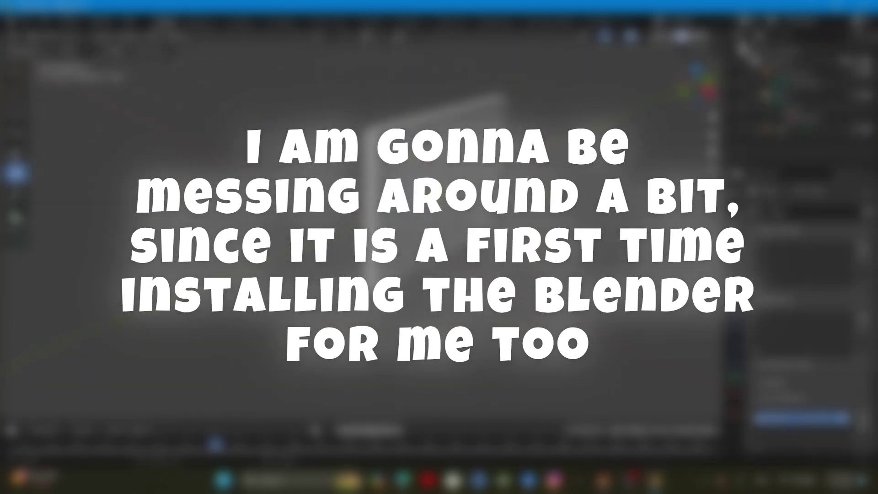
click(17, 113)
click(435, 206)
drag(471, 187, 384, 224)
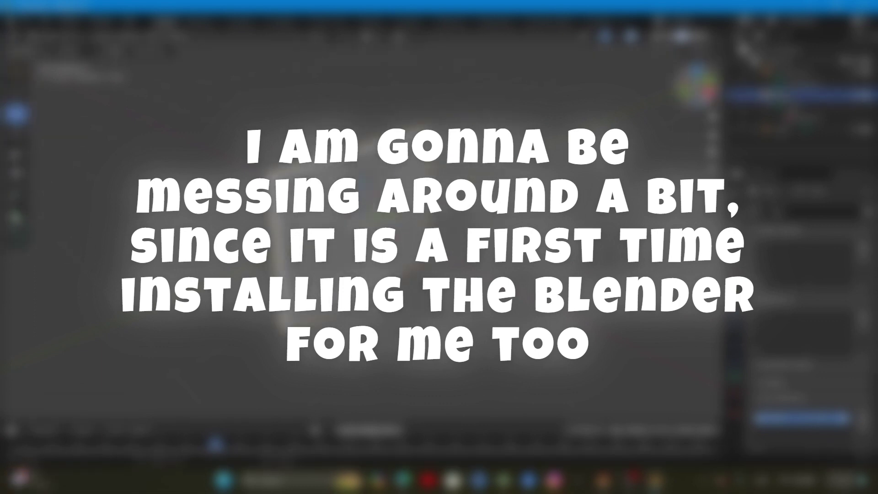
click(338, 229)
click(863, 318)
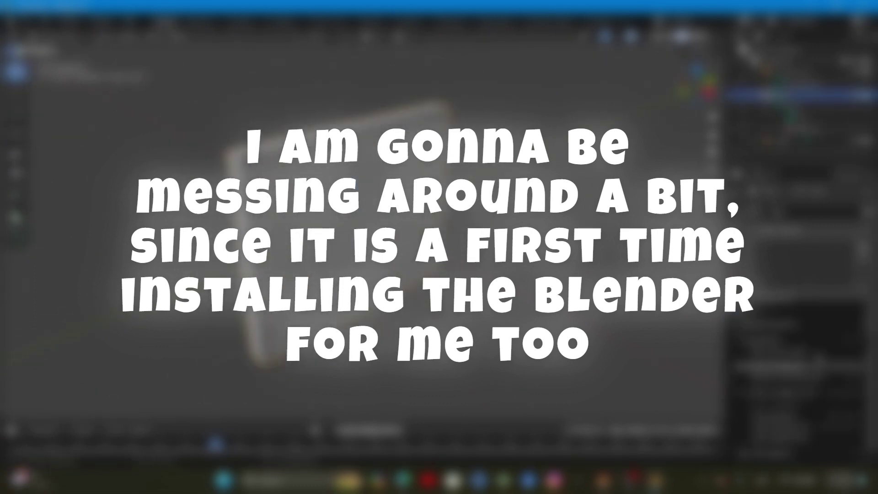
scroll(803, 357, down, 2)
click(863, 299)
scroll(803, 320, down, 2)
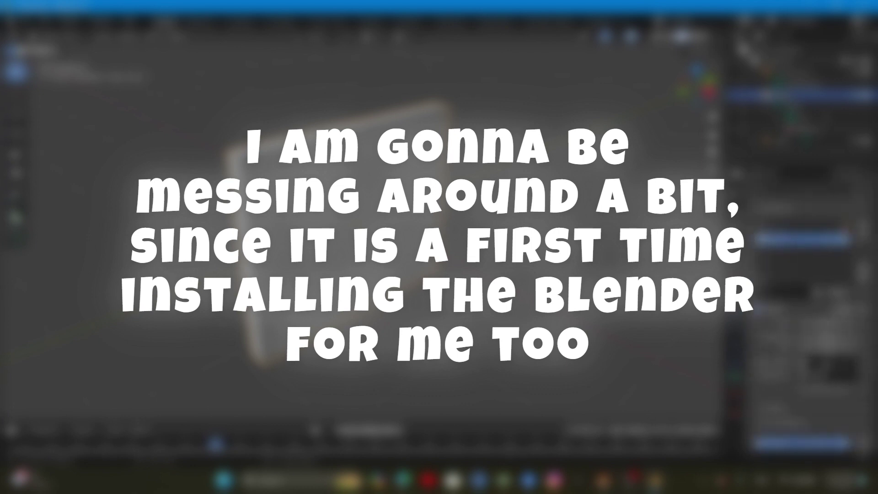
click(863, 276)
click(845, 250)
scroll(827, 311, up, 2)
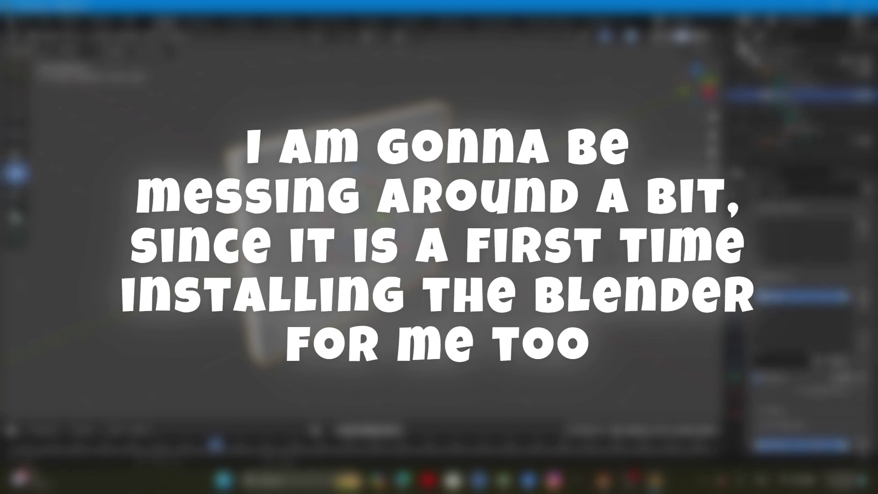
drag(357, 247, 358, 213)
scroll(814, 320, down, 8)
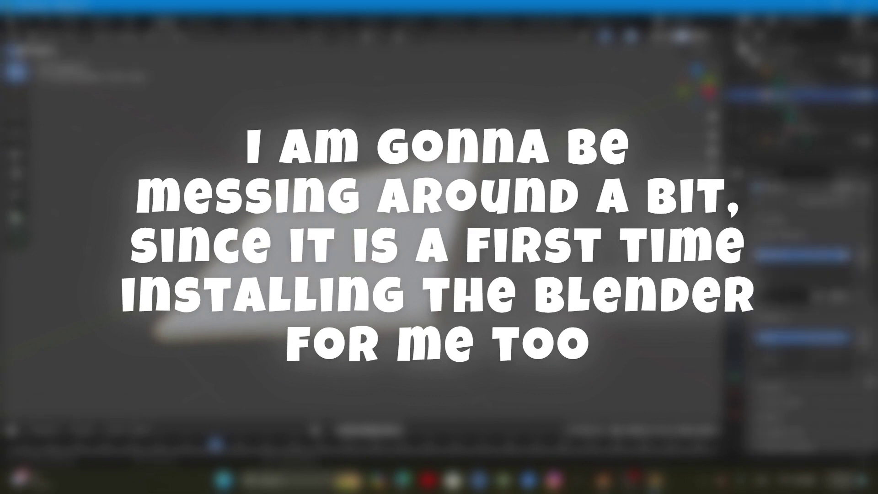
click(863, 338)
click(821, 384)
click(783, 397)
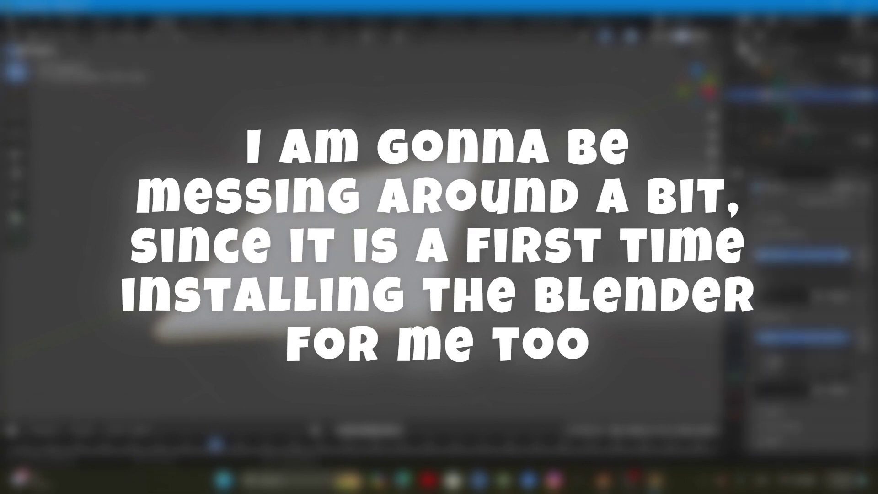
click(735, 378)
click(864, 276)
scroll(814, 293, down, 2)
click(863, 252)
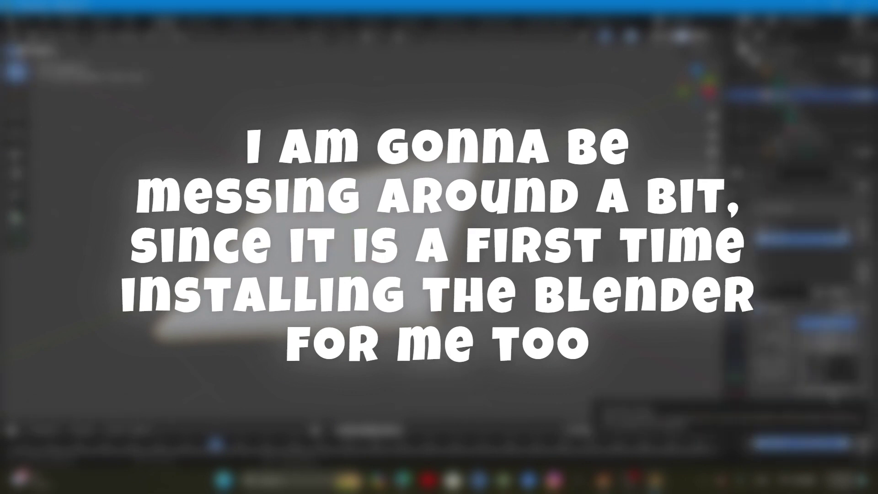
click(801, 229)
scroll(814, 293, up, 4)
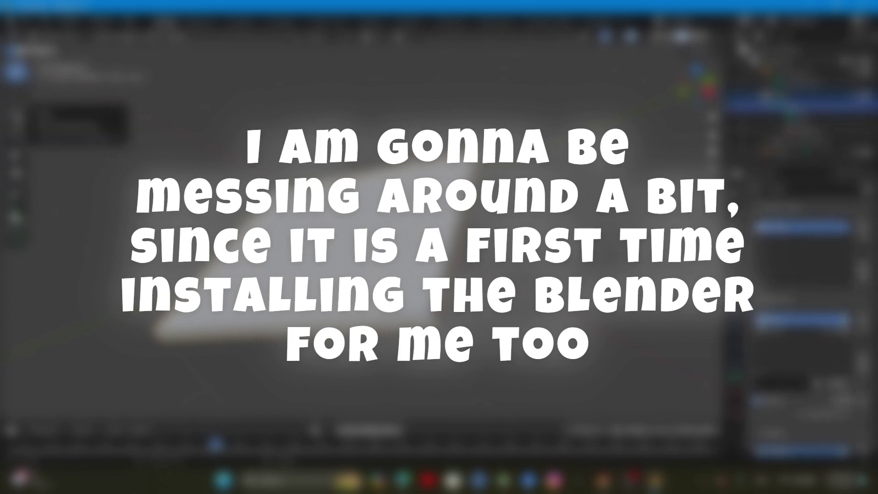
click(16, 154)
drag(366, 247, 352, 249)
click(16, 216)
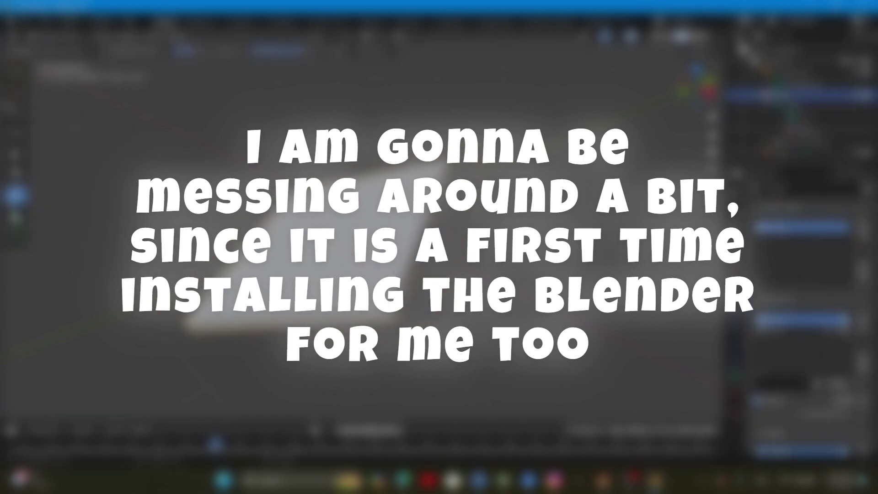
click(16, 238)
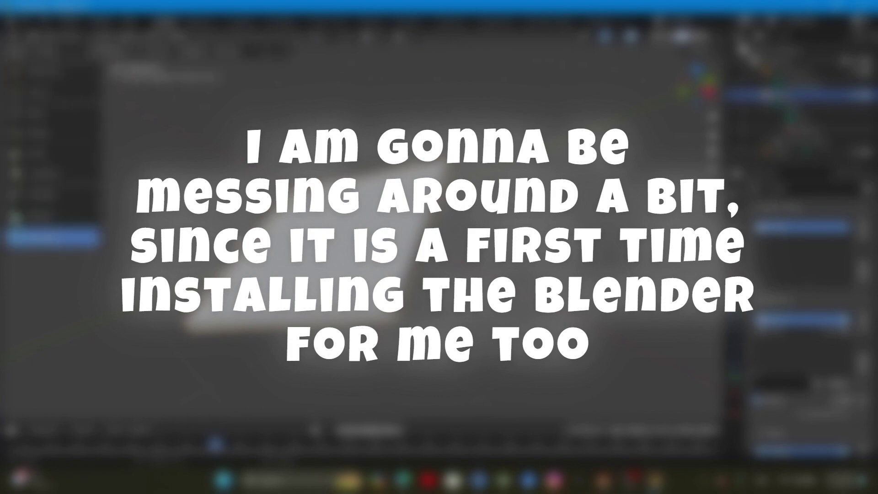